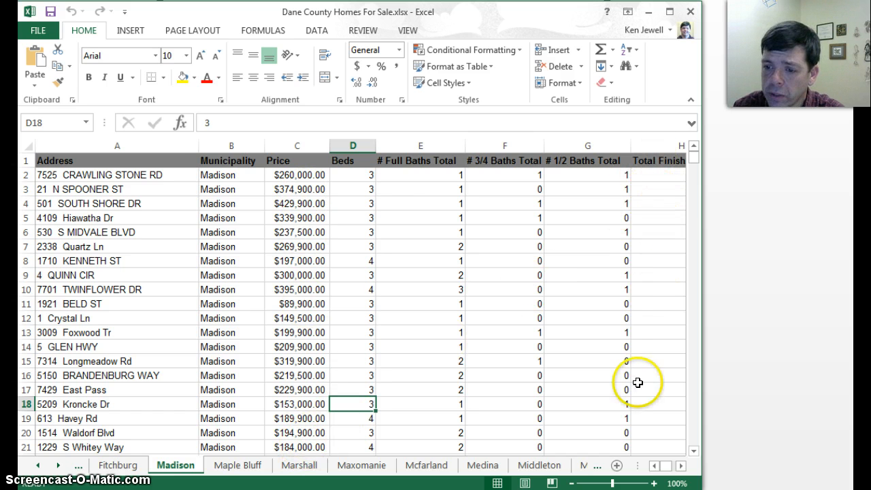
Insert a markers-only scatter chart from the Price column, C1:C851, of the Madison sheet
click(680, 466)
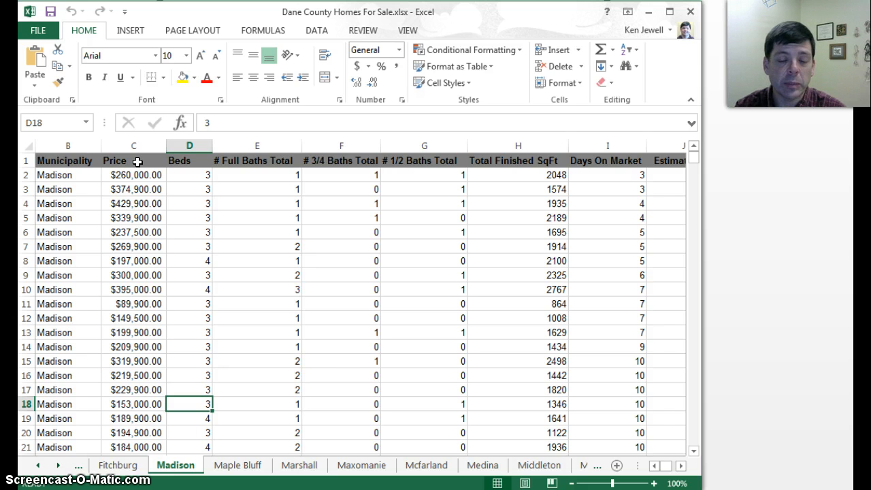
drag(137, 162, 129, 430)
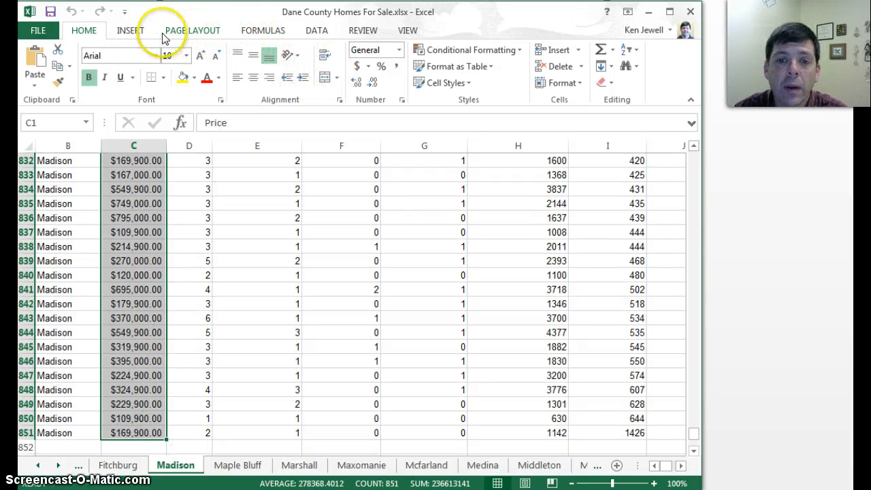
click(136, 34)
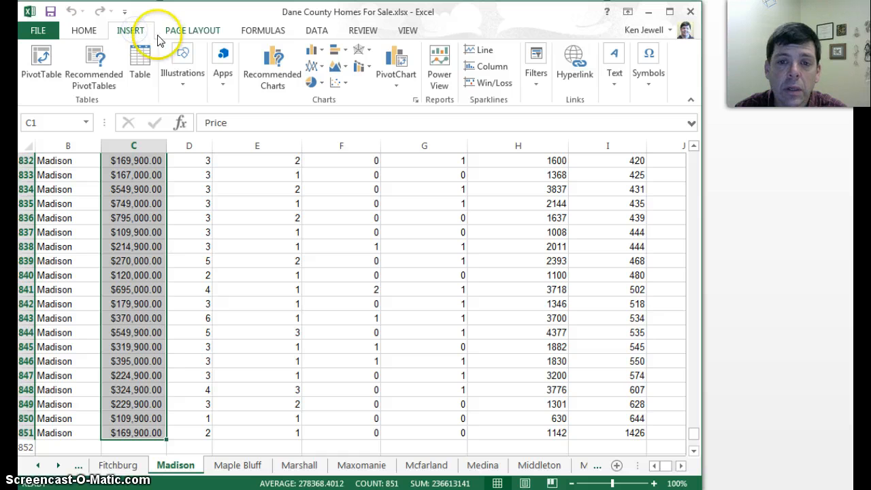
click(335, 83)
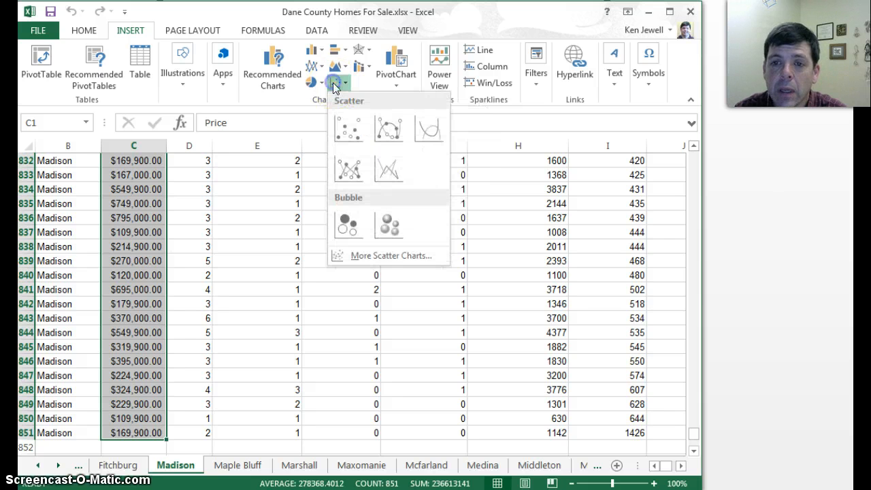
click(343, 131)
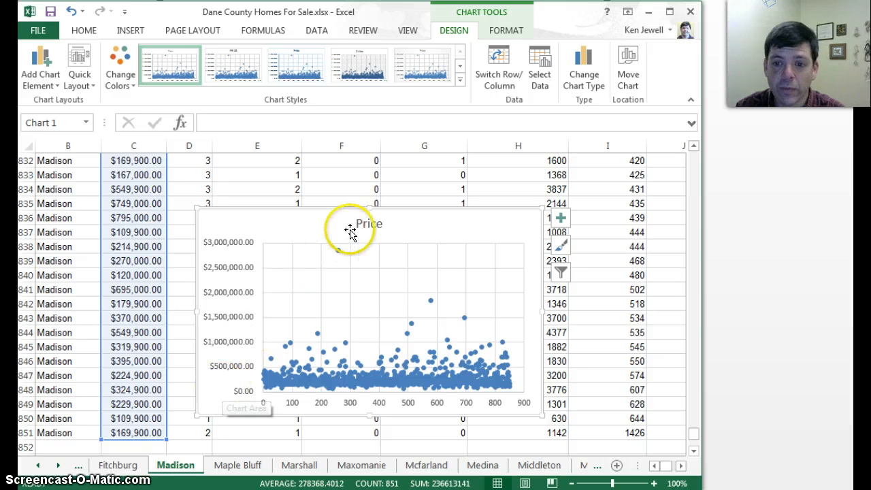
Change the chart title to "Price versus Square Footage in Madison Homes for Sale"
click(369, 225)
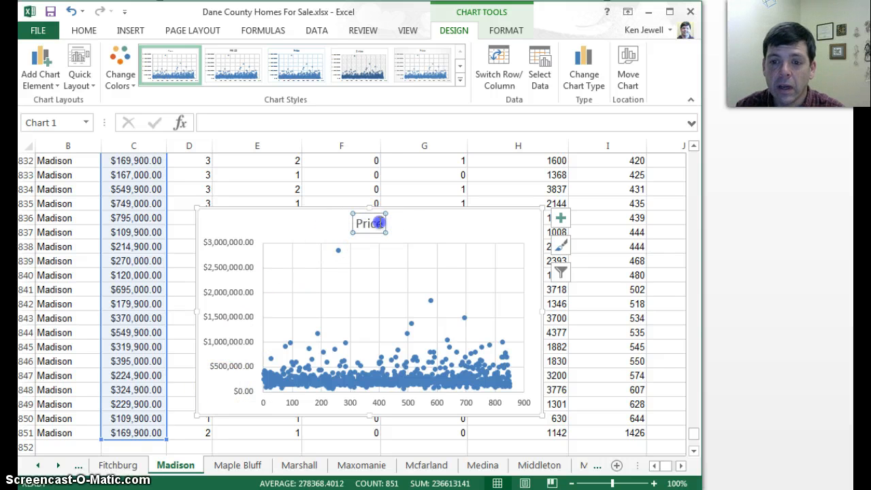
click(378, 223)
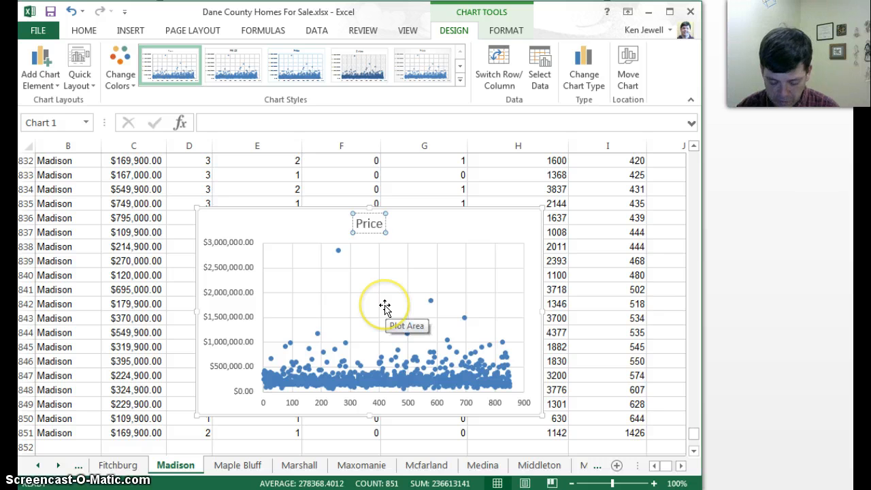
text(versus)
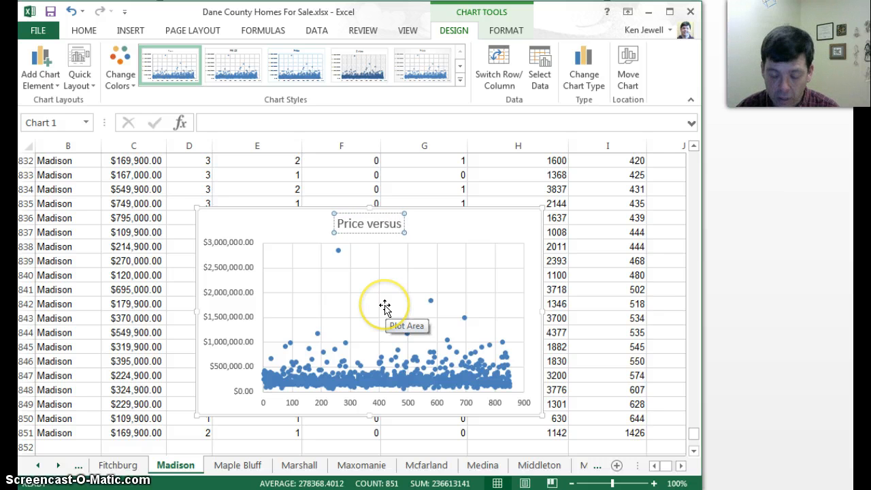
text( Squa)
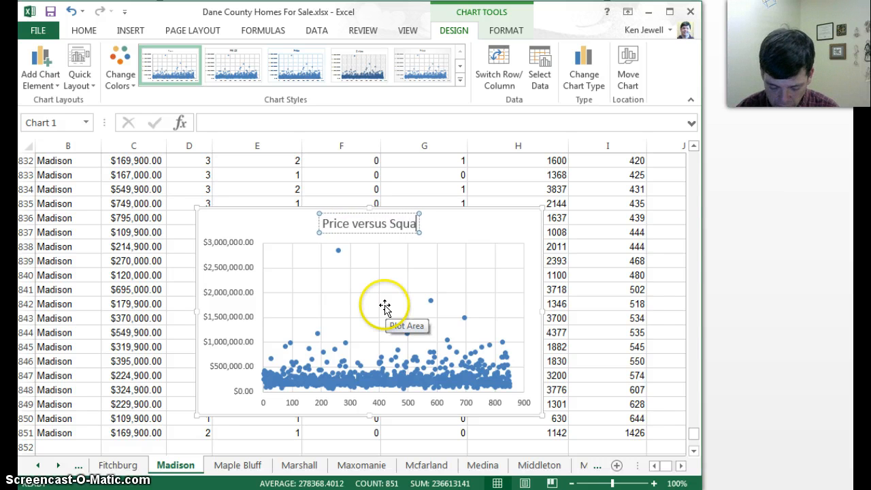
text(re Footage)
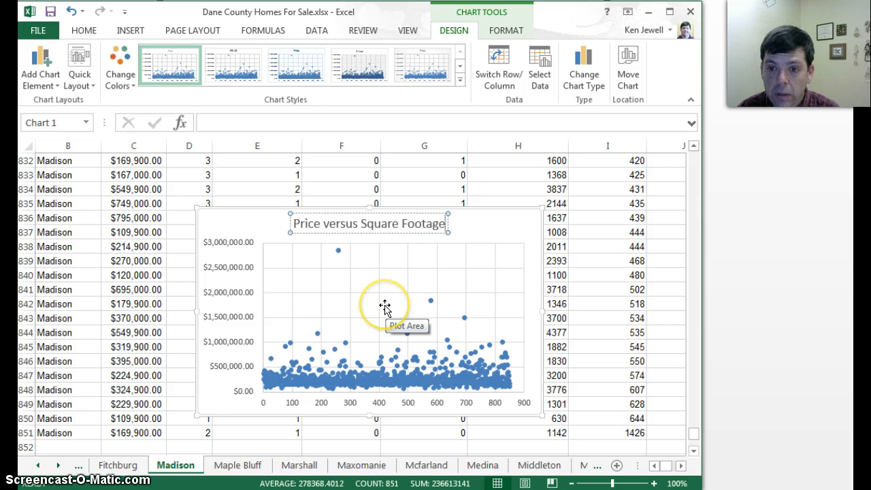
text( in)
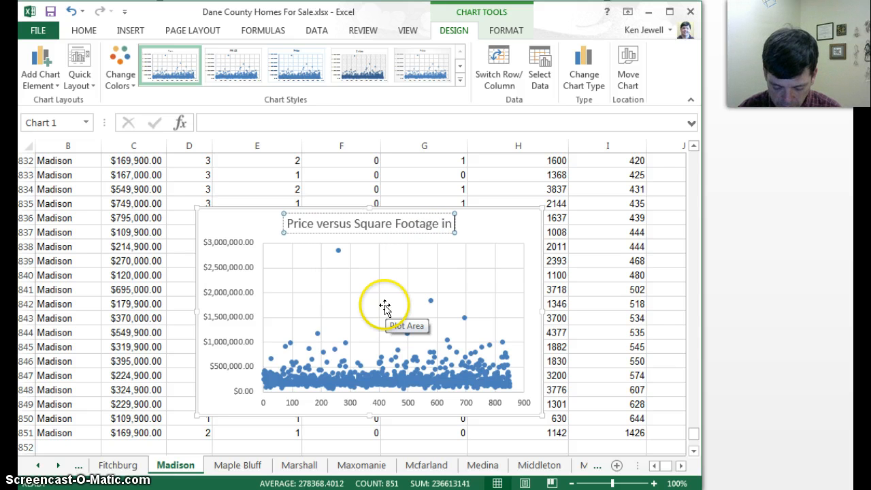
text( Madison Homes)
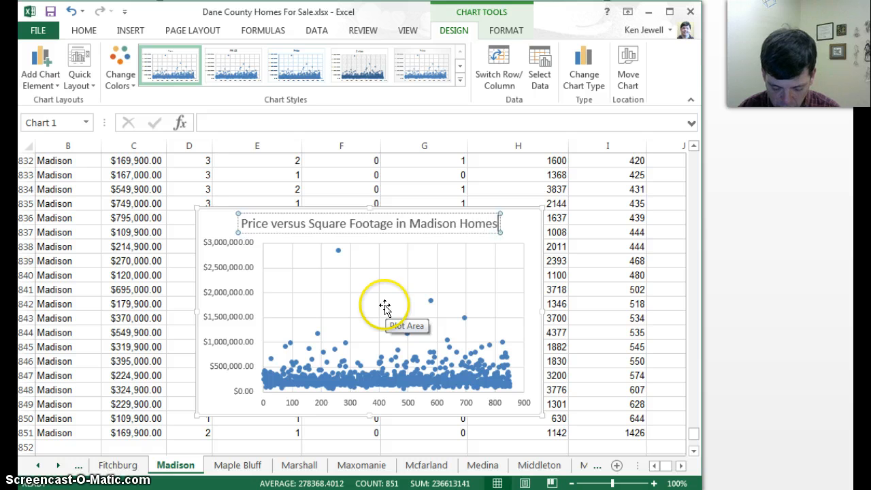
text( for Sale)
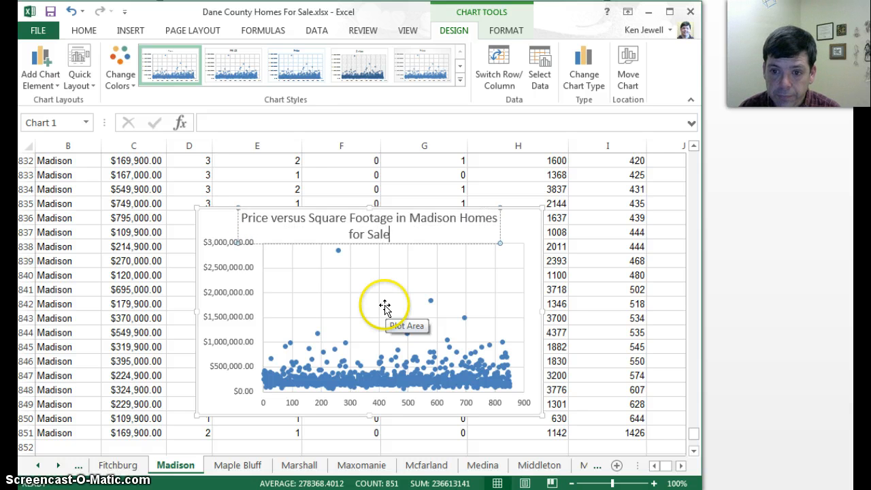
key(Escape)
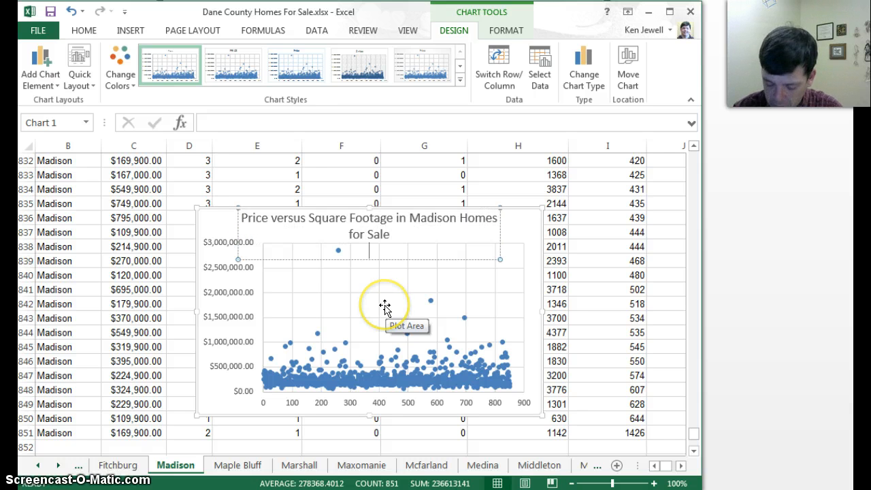
click(463, 278)
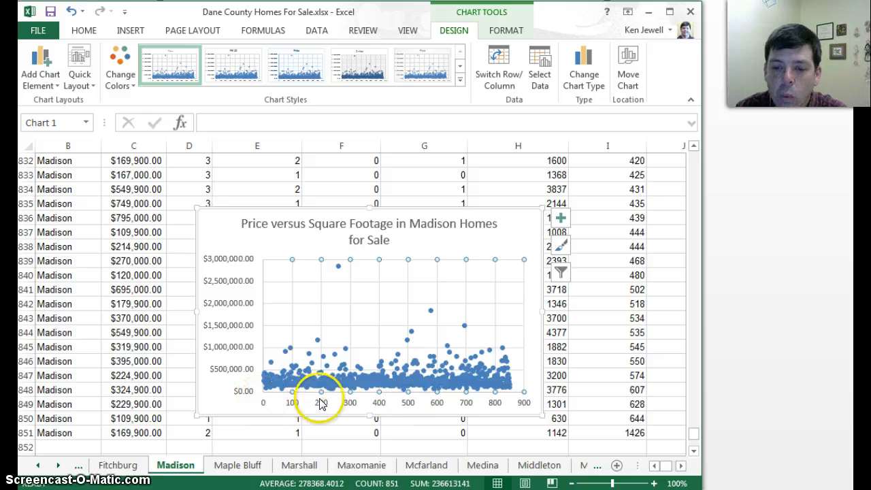
Set the X values of the chart's Price series to the Total Finished SqFt range =Madison!$H$1:$H$851
right_click(383, 382)
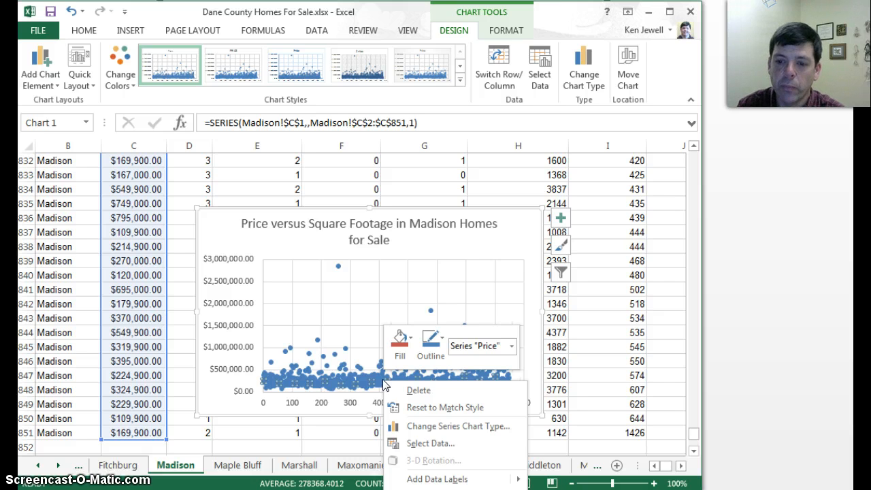
right_click(401, 279)
click(337, 267)
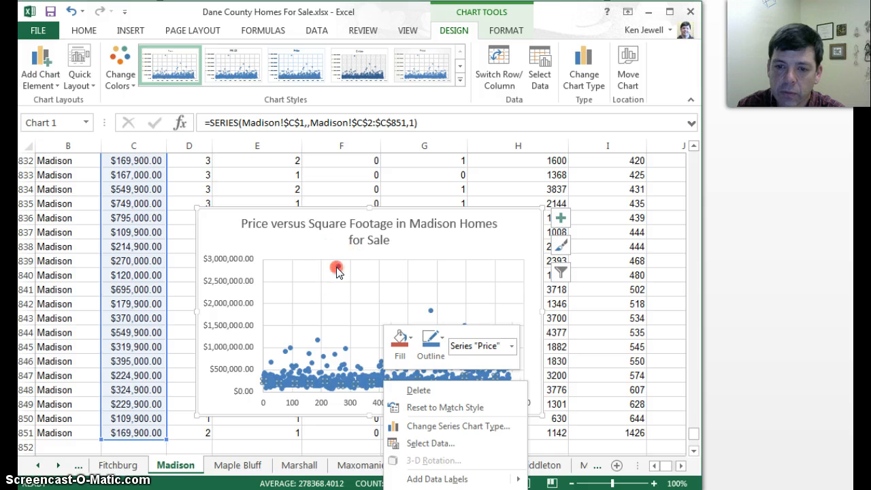
right_click(337, 269)
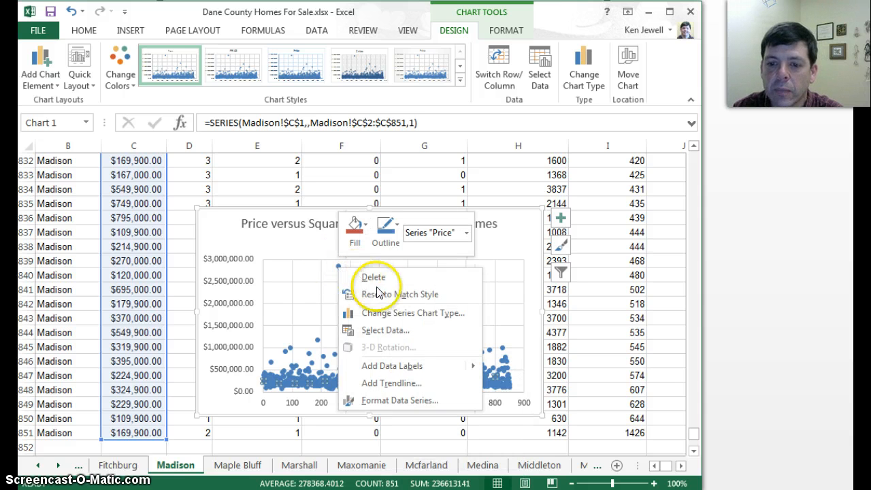
mouse_move(379, 368)
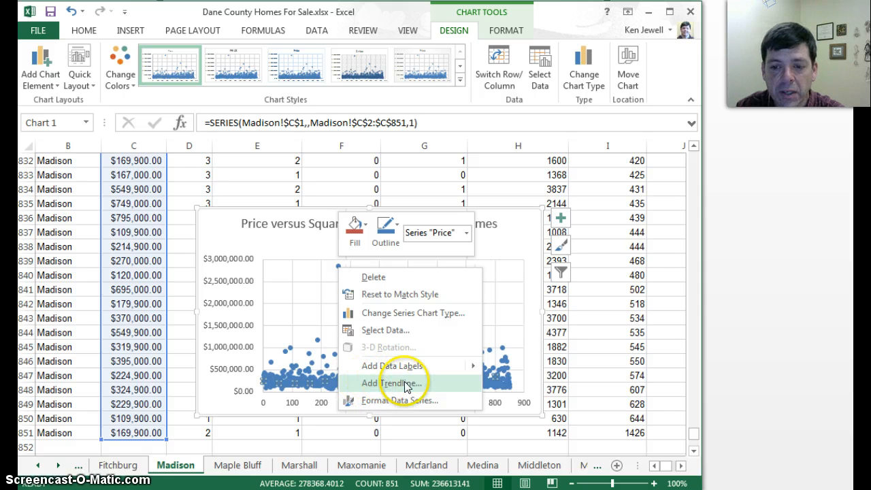
click(371, 332)
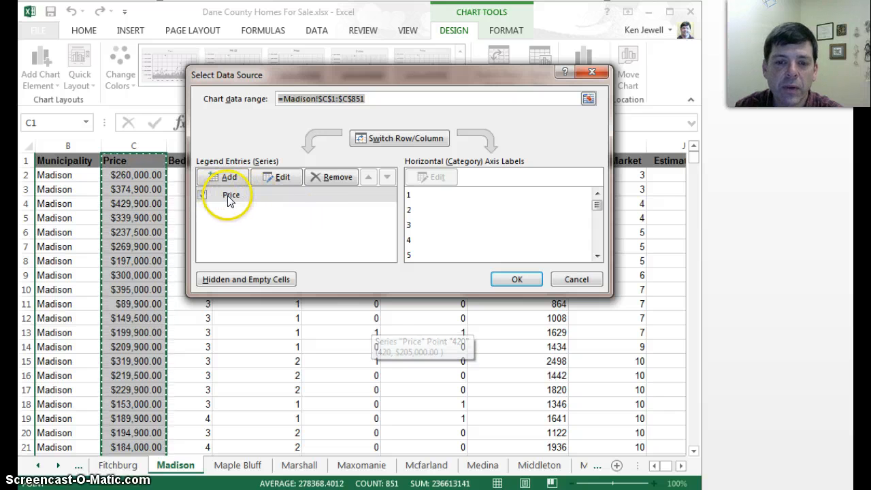
click(277, 183)
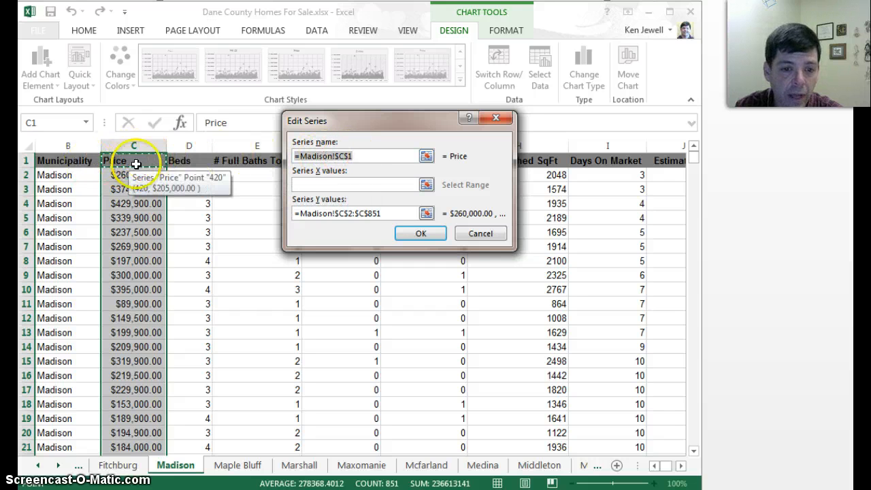
click(301, 160)
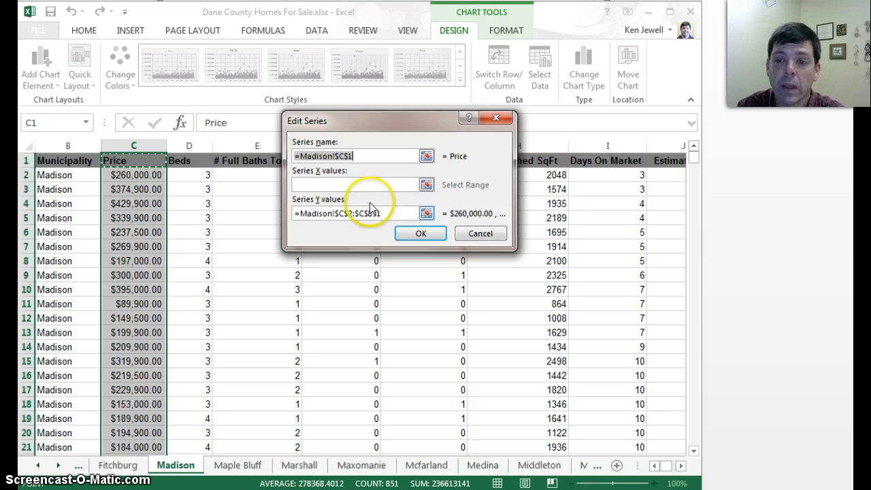
click(426, 184)
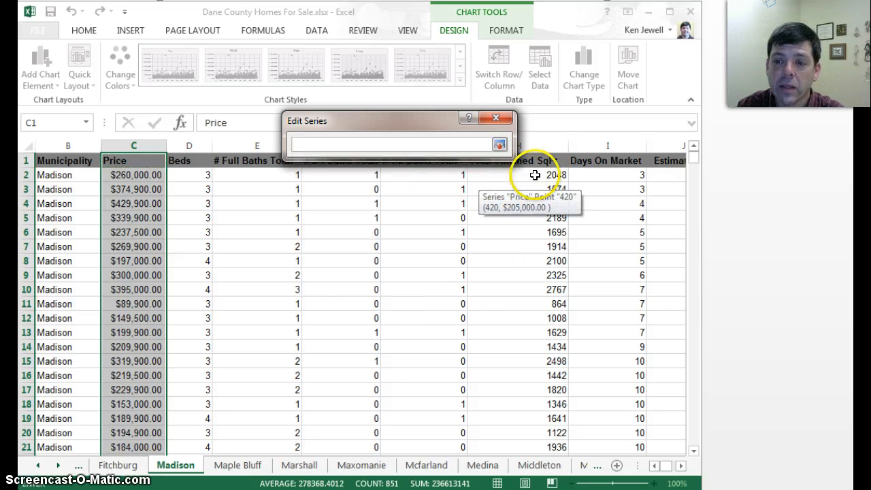
drag(535, 162, 506, 375)
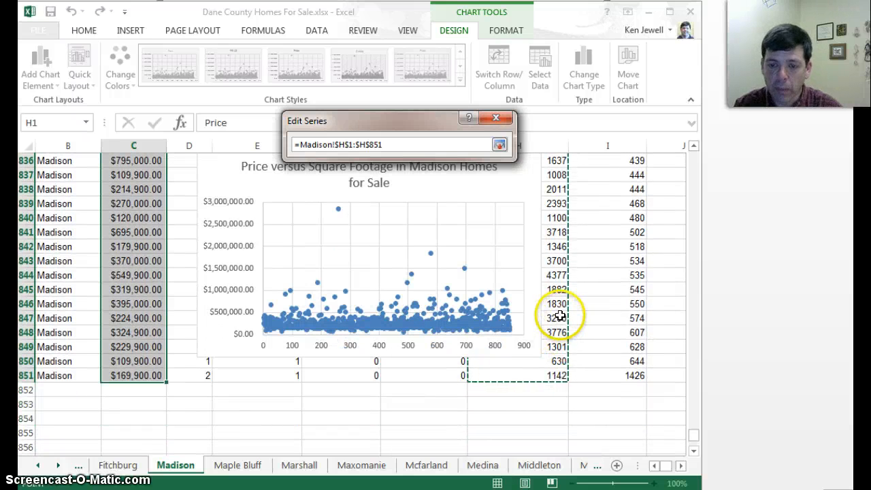
drag(558, 315, 552, 313)
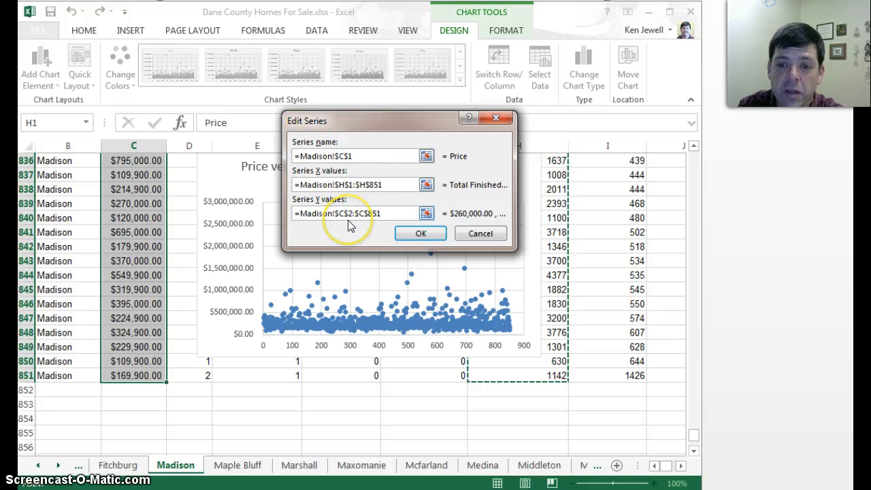
click(400, 238)
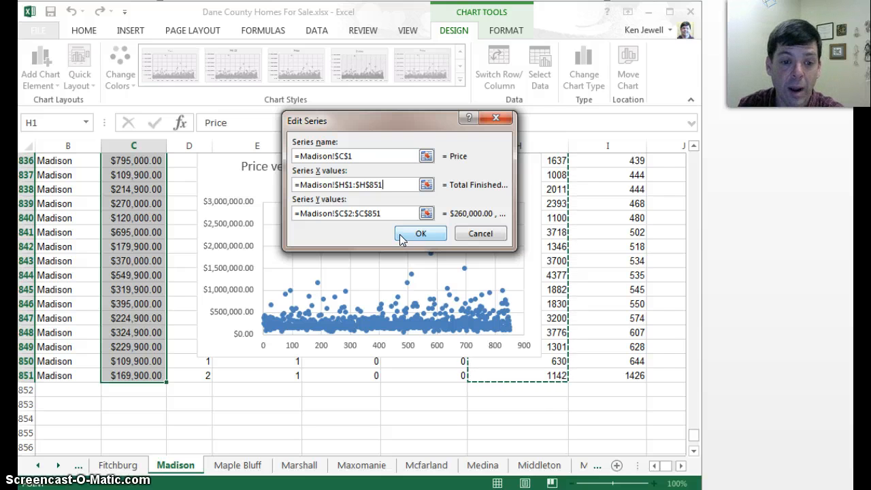
click(403, 235)
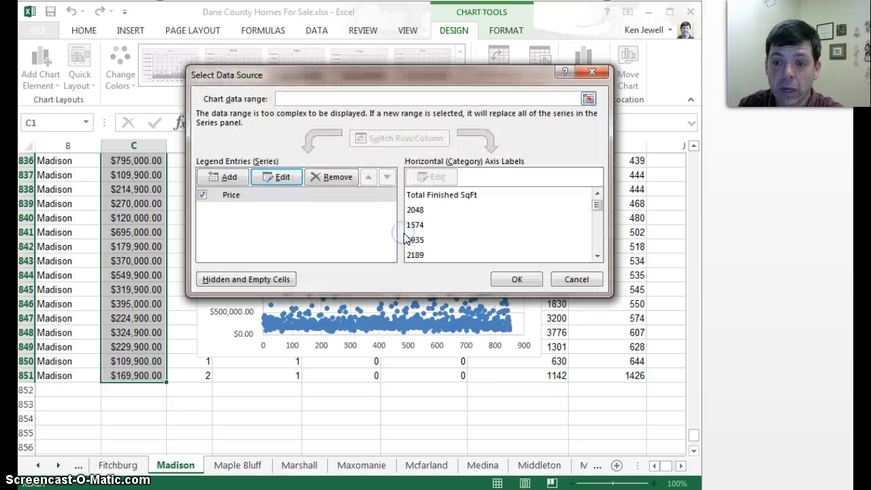
click(517, 280)
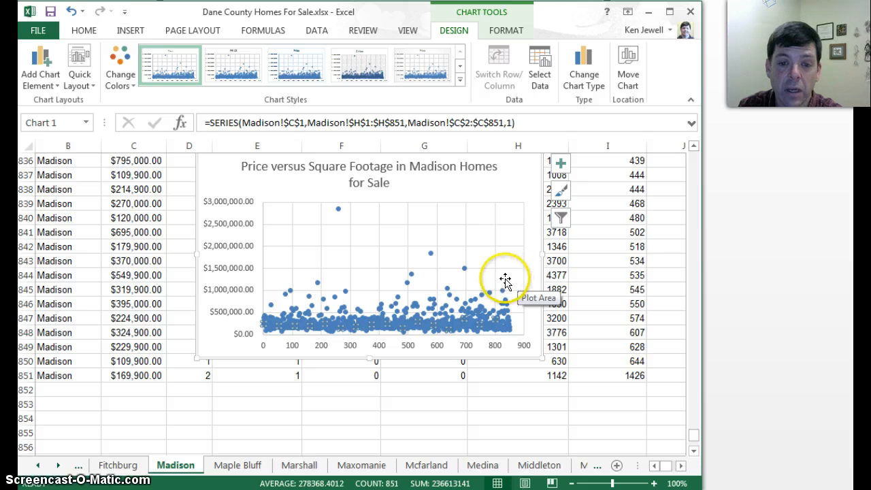
Correct the Price series' X values to =Madison!$H$2:$H$851 so the header cell is excluded
right_click(419, 309)
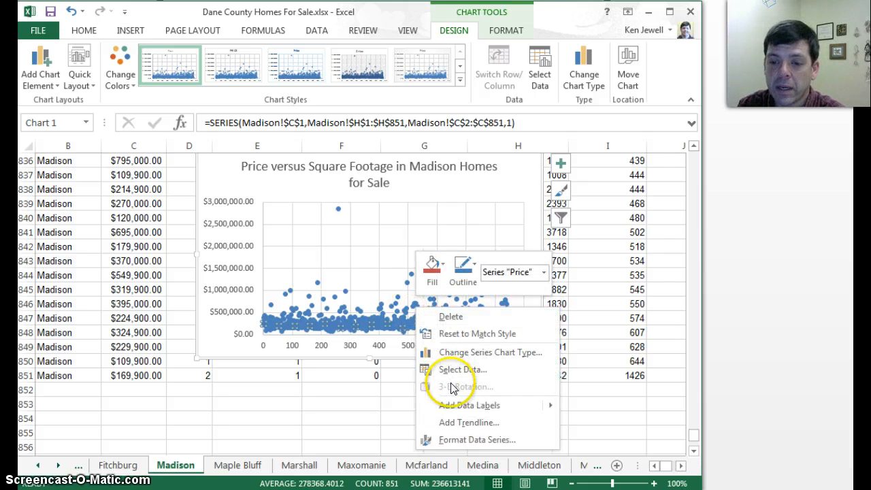
click(454, 369)
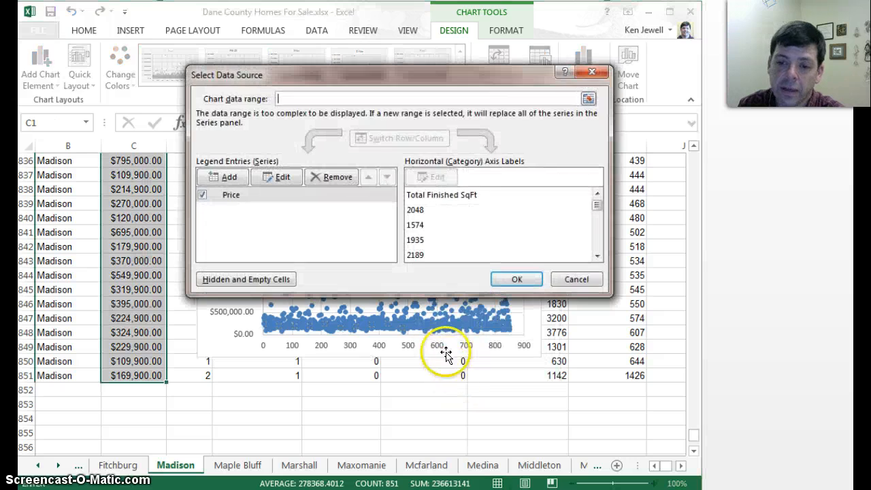
click(277, 177)
click(348, 184)
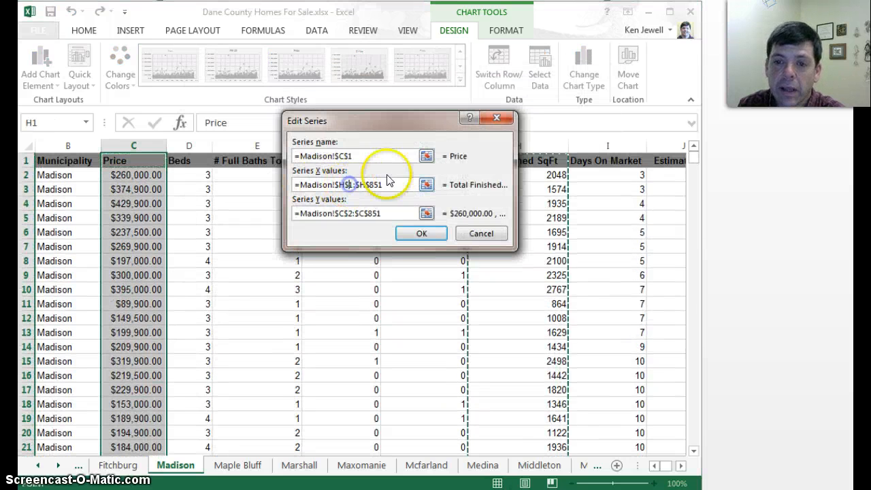
text(2)
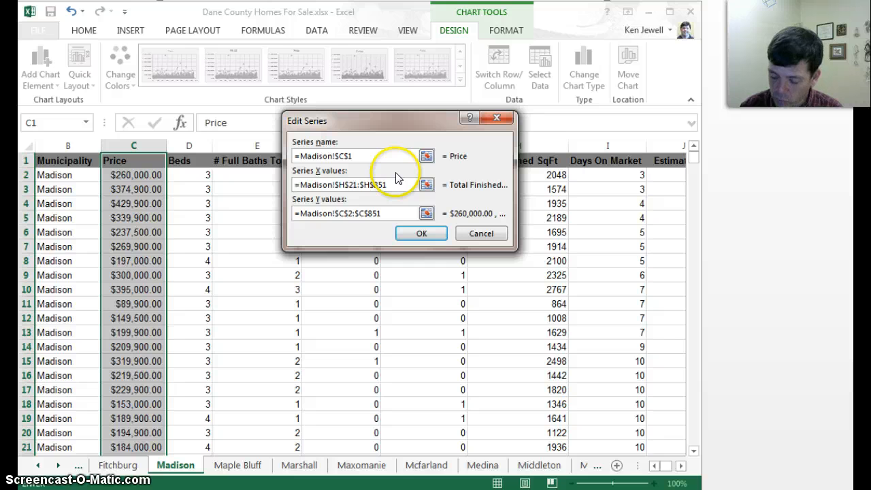
click(402, 234)
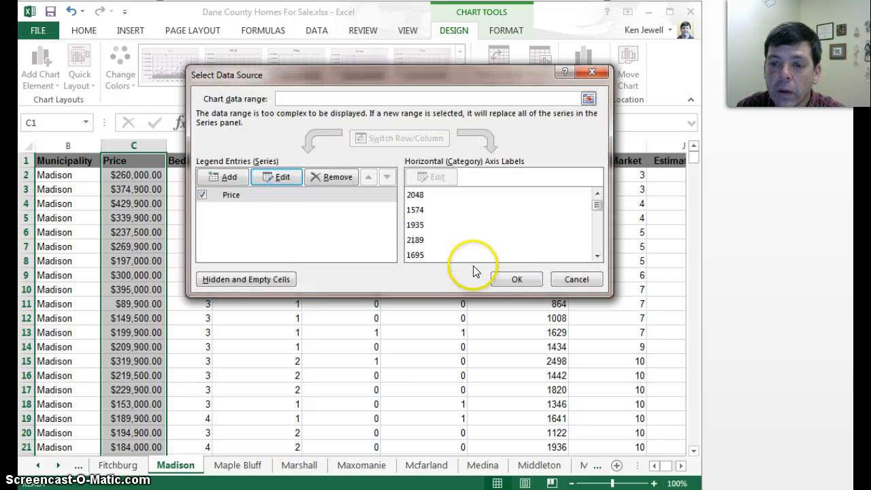
click(510, 278)
drag(694, 161, 694, 441)
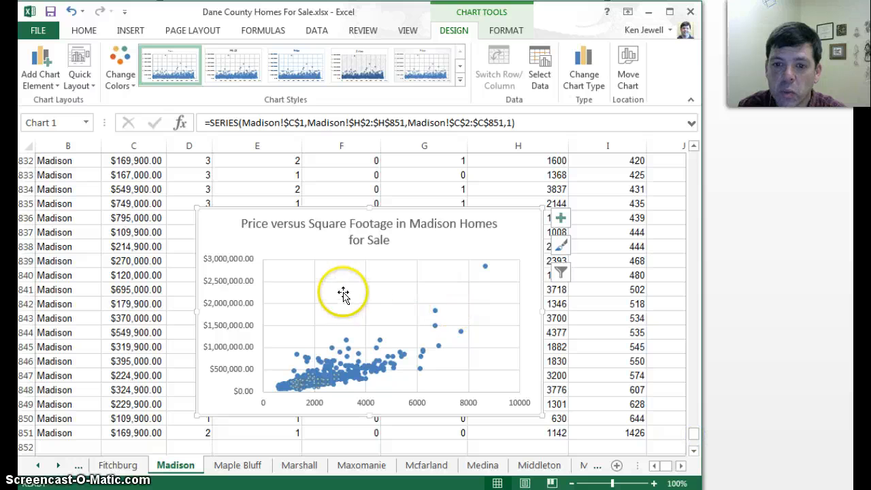
click(264, 247)
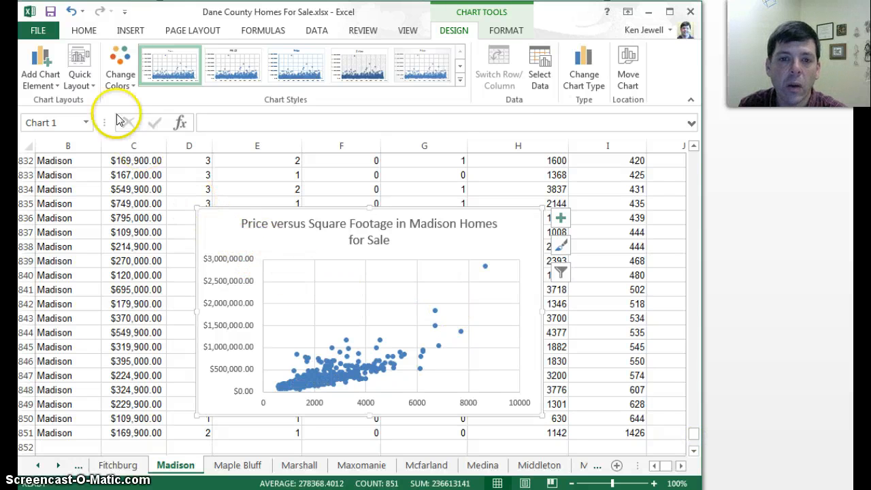
Add a primary horizontal axis title to the scatter chart reading "Square Footage"
click(45, 66)
mouse_move(68, 117)
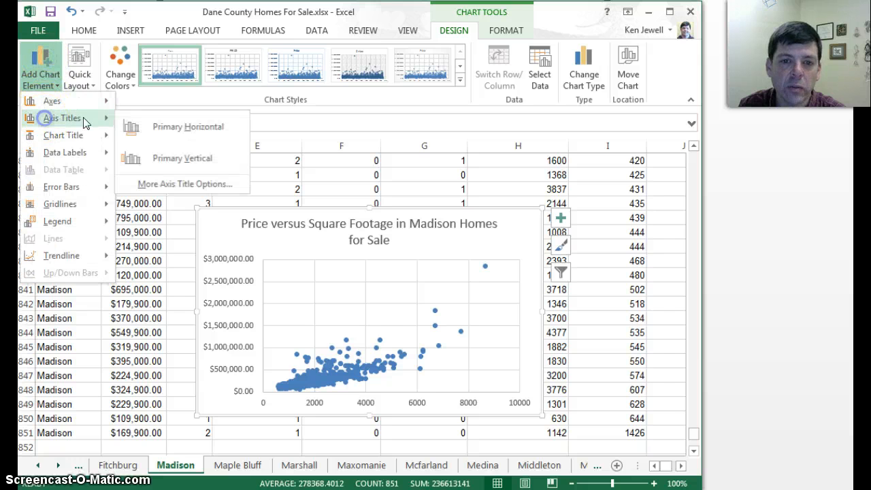
click(155, 124)
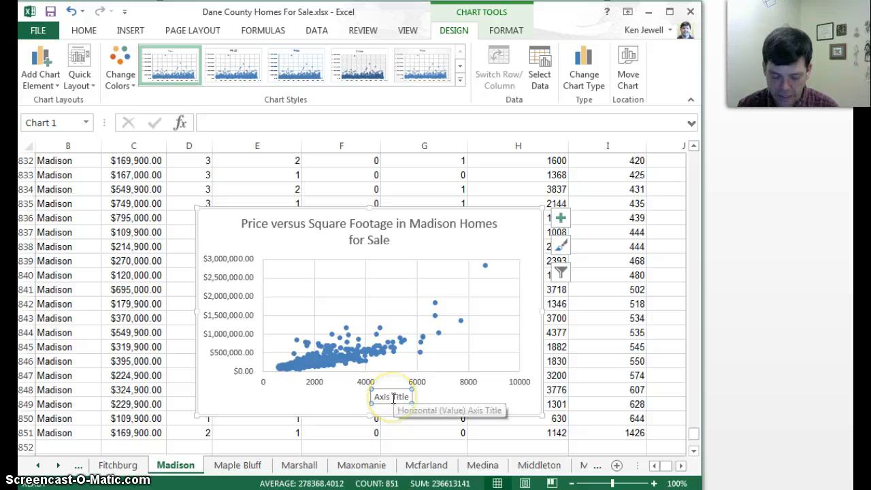
text(Square Footage)
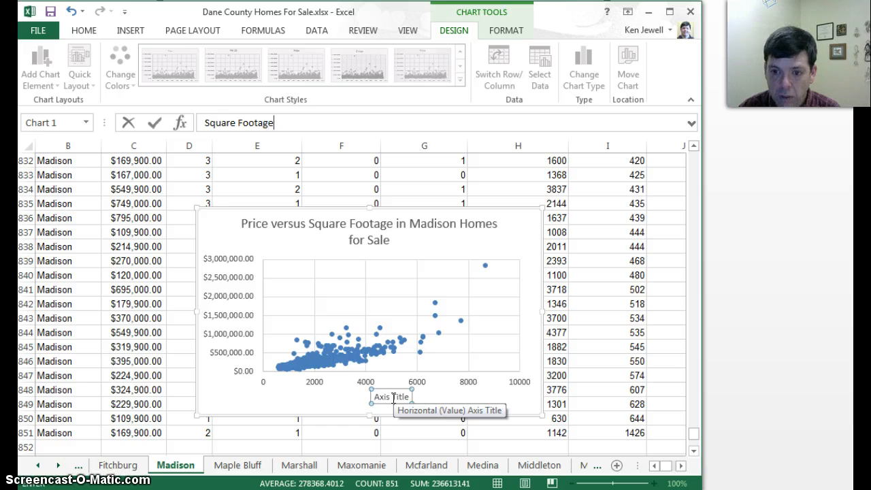
key(Return)
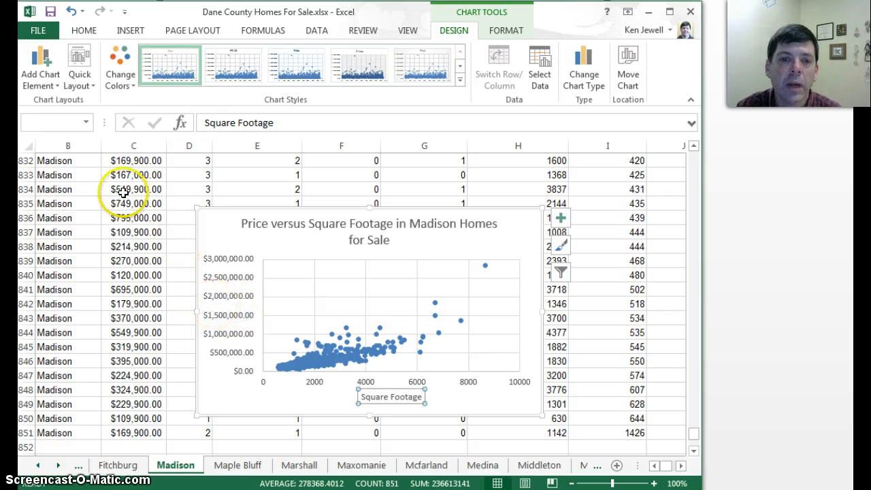
click(42, 72)
mouse_move(62, 117)
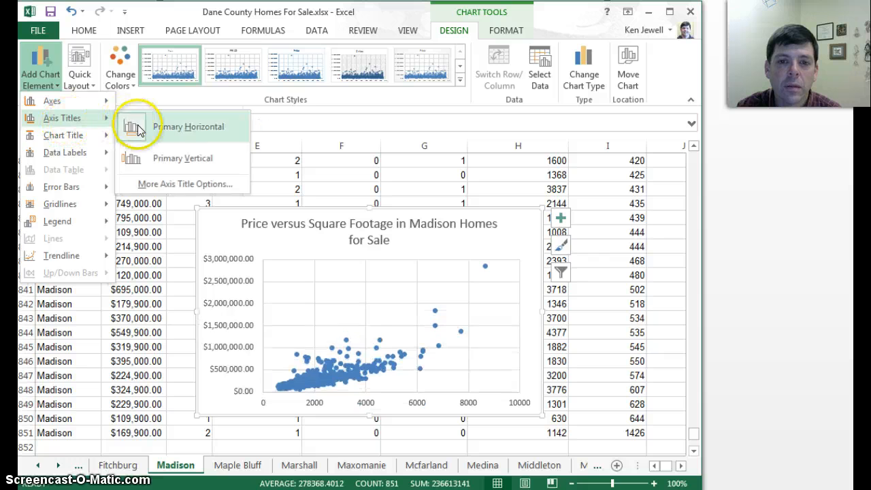
click(136, 158)
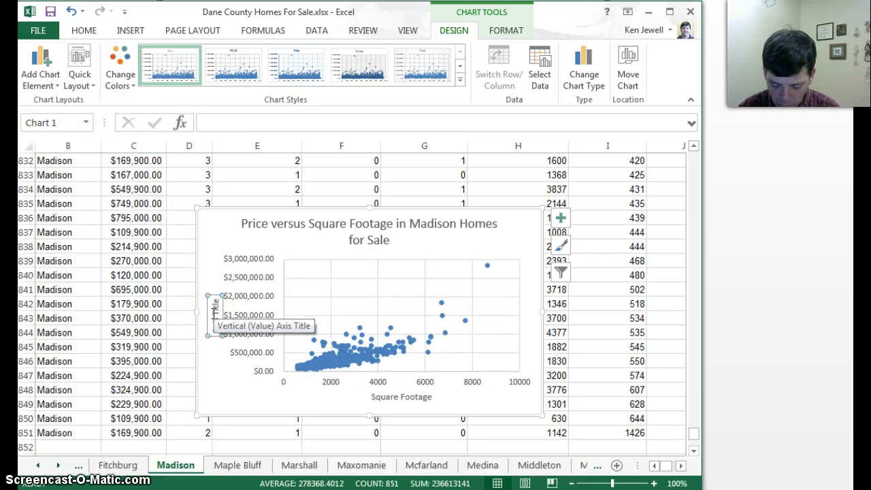
text(Pric)
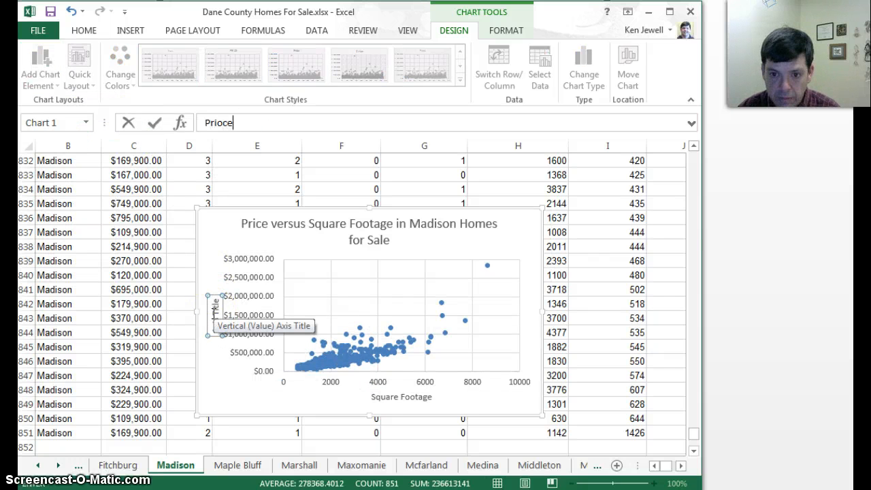
key(Return)
key(Delete)
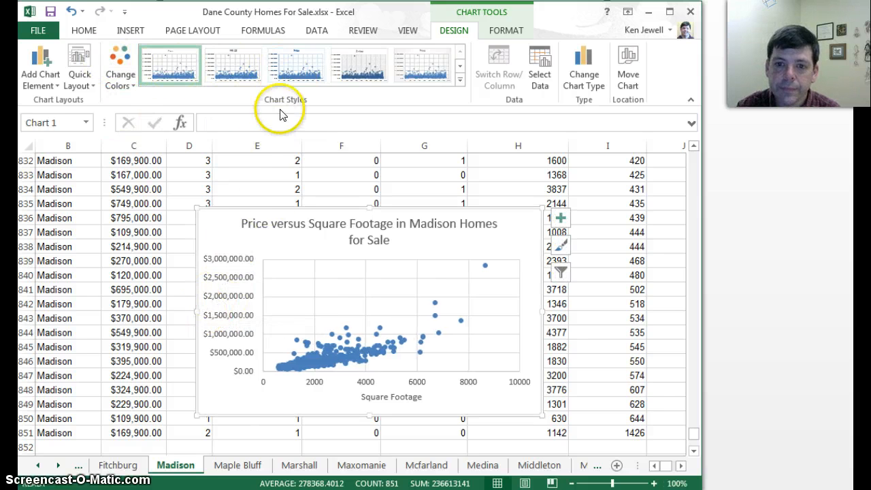
Add a primary vertical axis title to the scatter chart reading "Price"
click(39, 76)
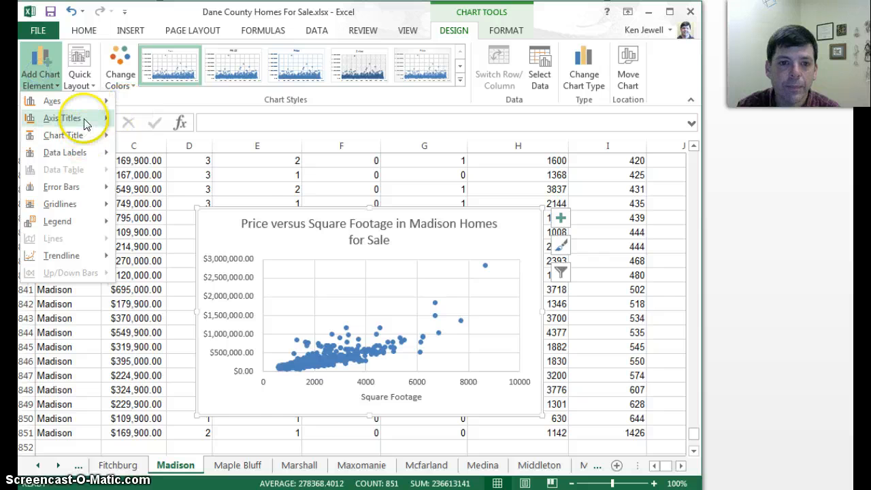
mouse_move(115, 120)
click(140, 158)
text(Price)
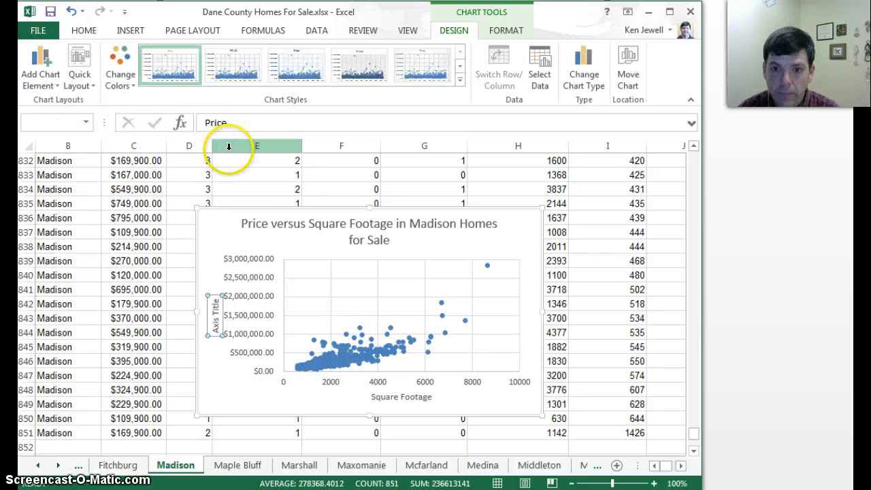
key(Return)
click(446, 251)
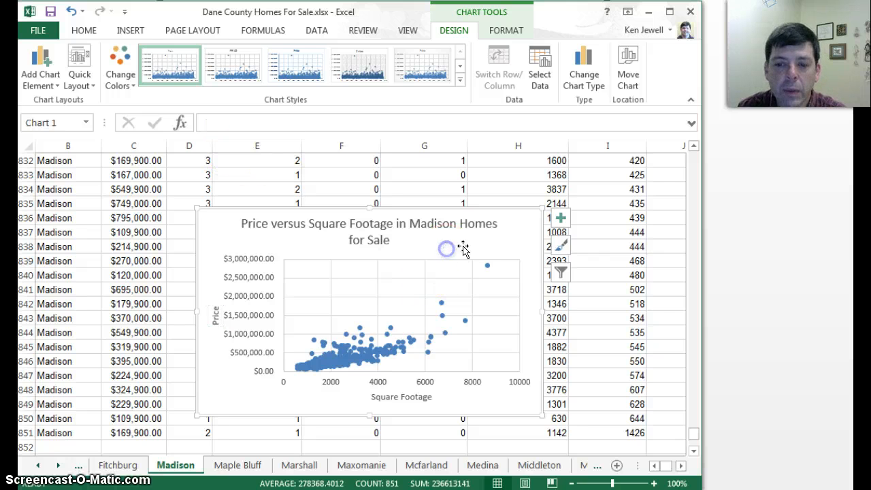
Add a linear trendline to the Price series of the scatter chart
mouse_move(444, 325)
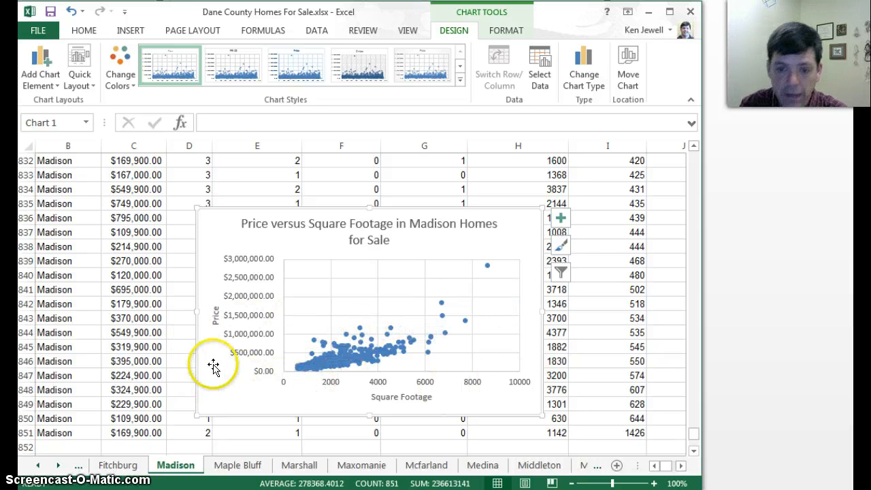
right_click(344, 366)
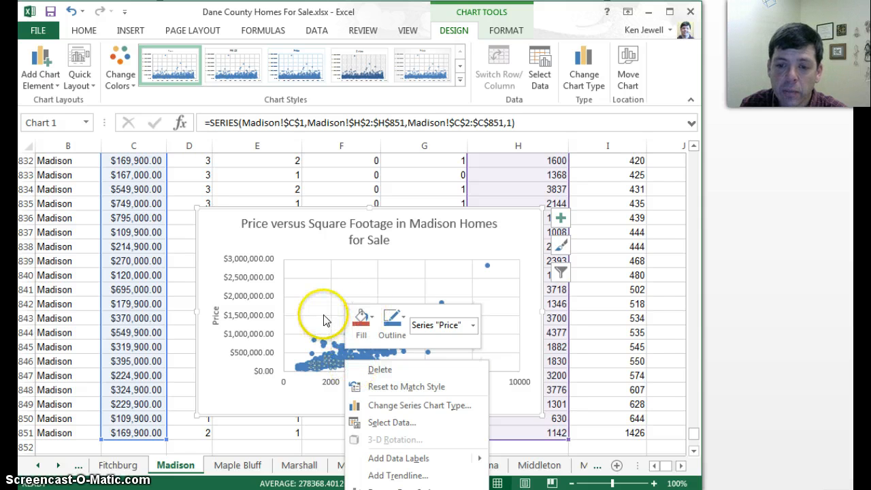
right_click(488, 271)
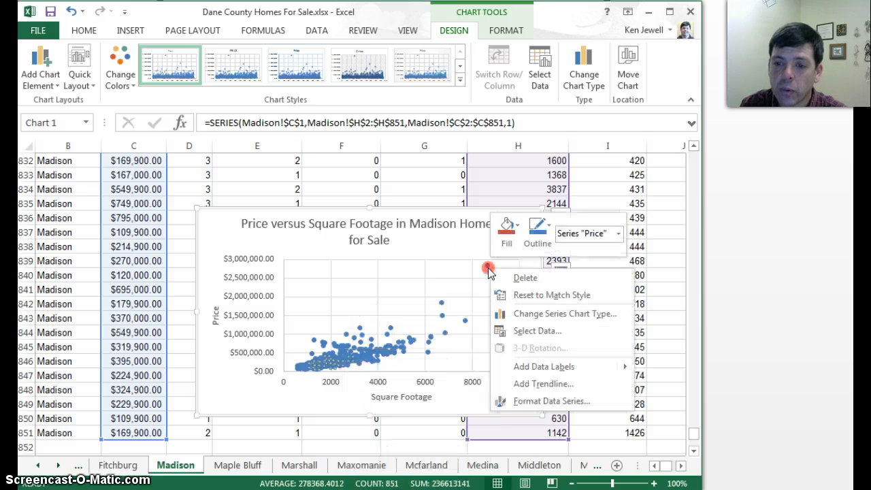
click(529, 384)
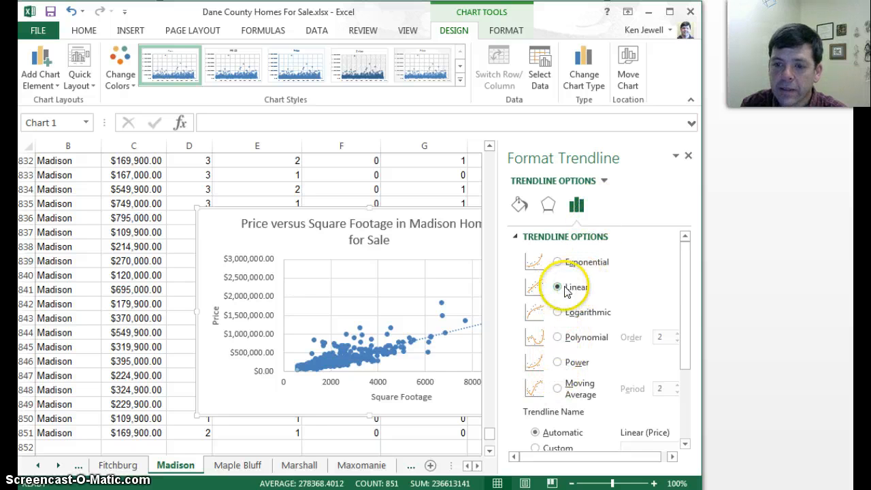
Display the trendline's equation and R-squared value on the chart and move their label clear of the data points, just above the plot area
drag(686, 288, 689, 401)
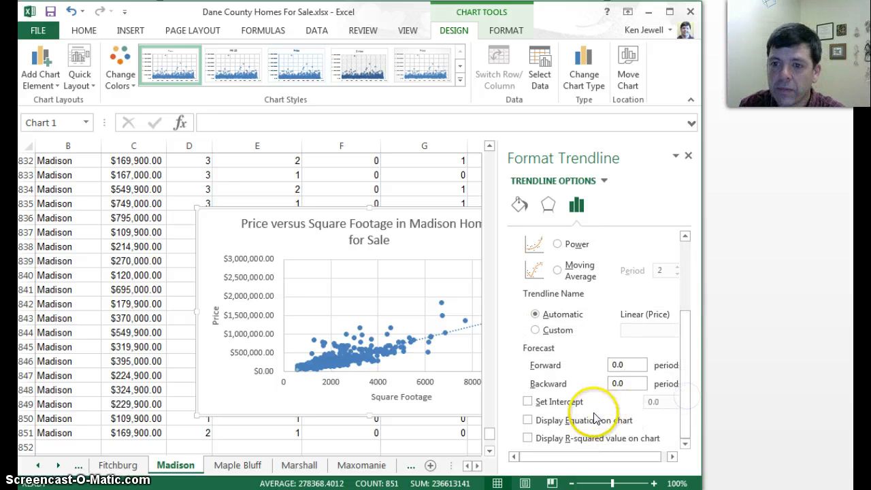
click(528, 420)
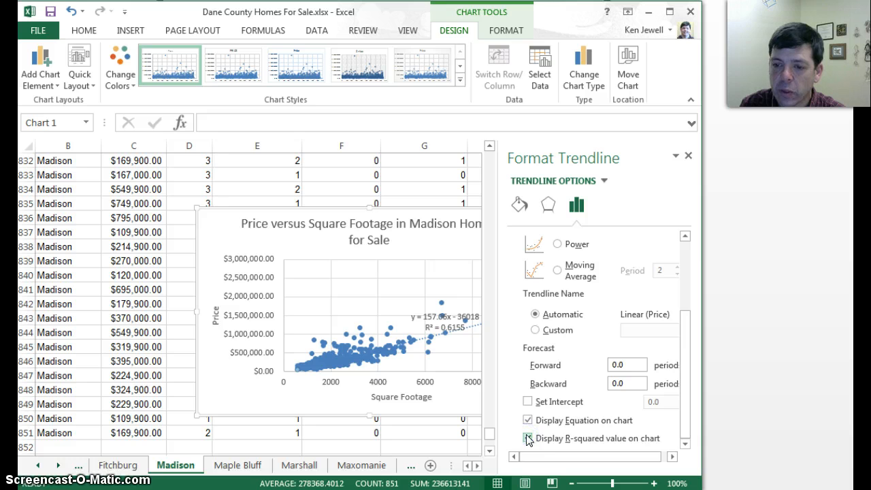
click(687, 156)
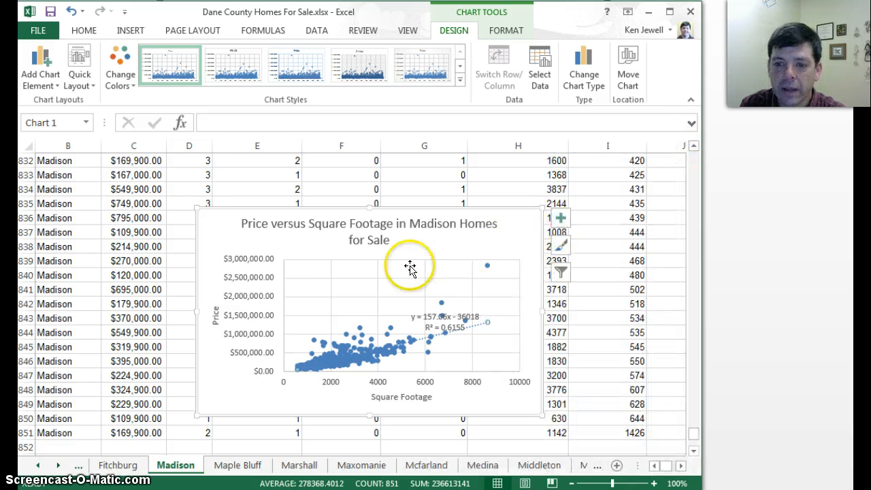
drag(418, 317, 424, 280)
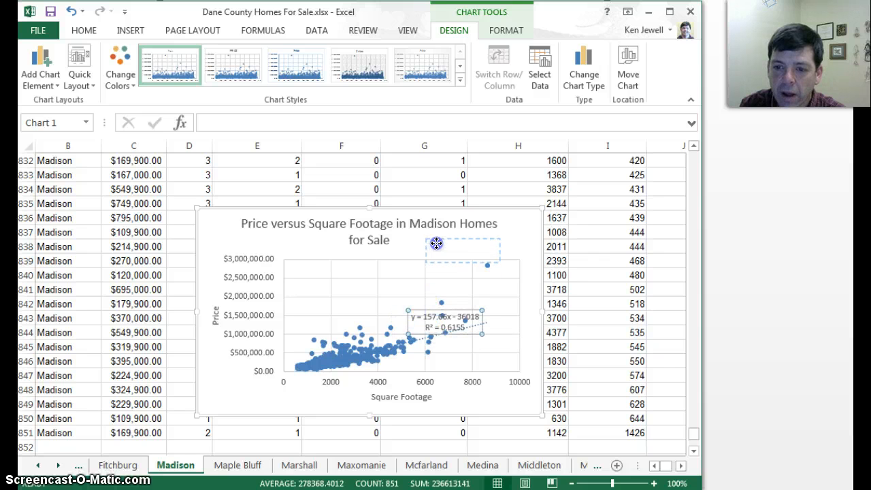
drag(437, 240, 437, 240)
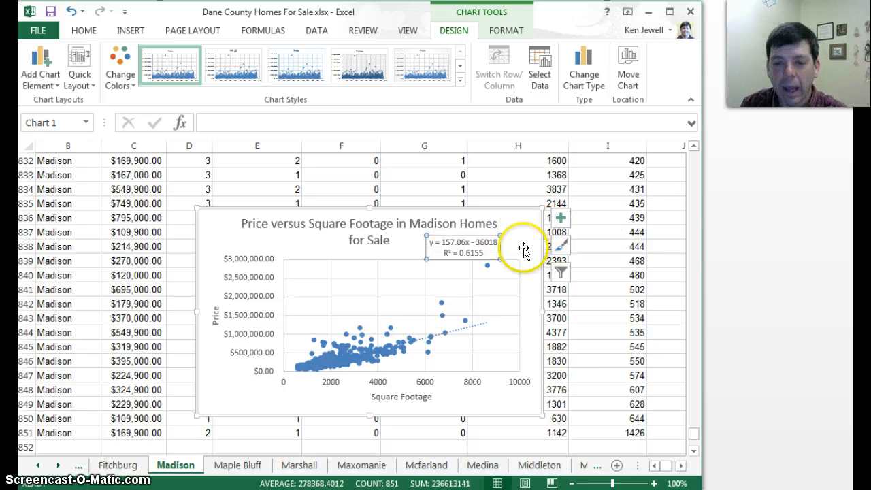